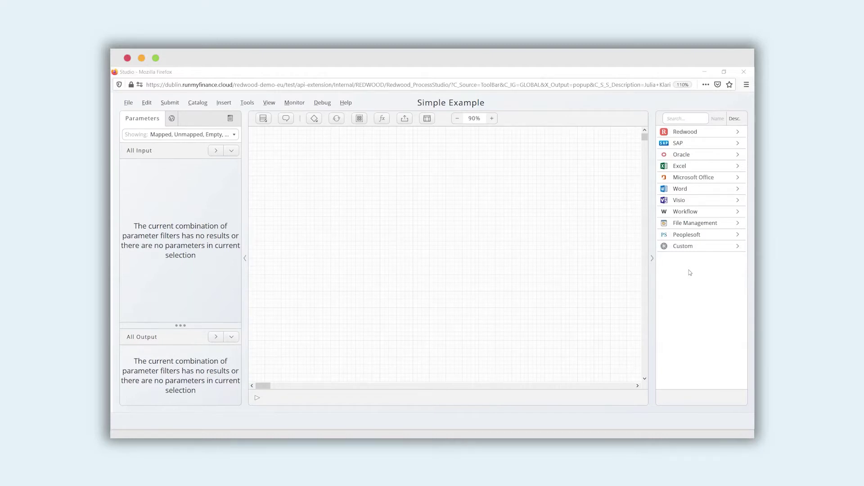
- Look through the process definitions in the Excel and Workflow categories of the catalog, collapsing them again
click(696, 147)
click(686, 172)
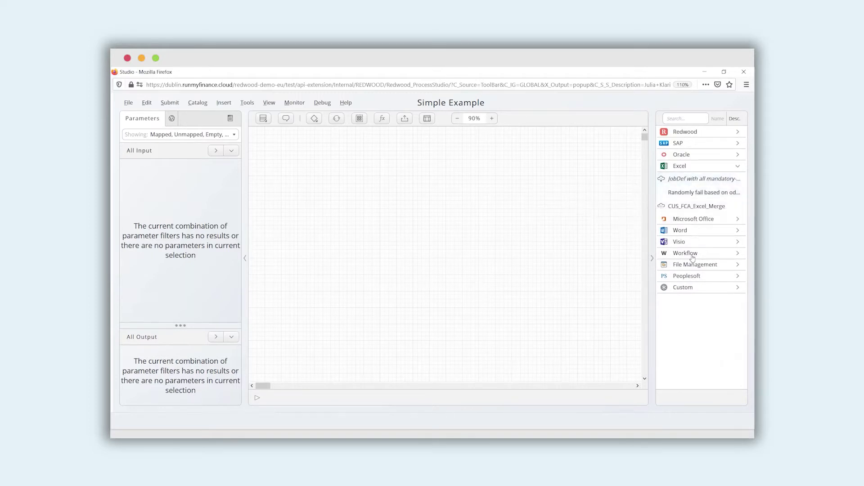
click(693, 256)
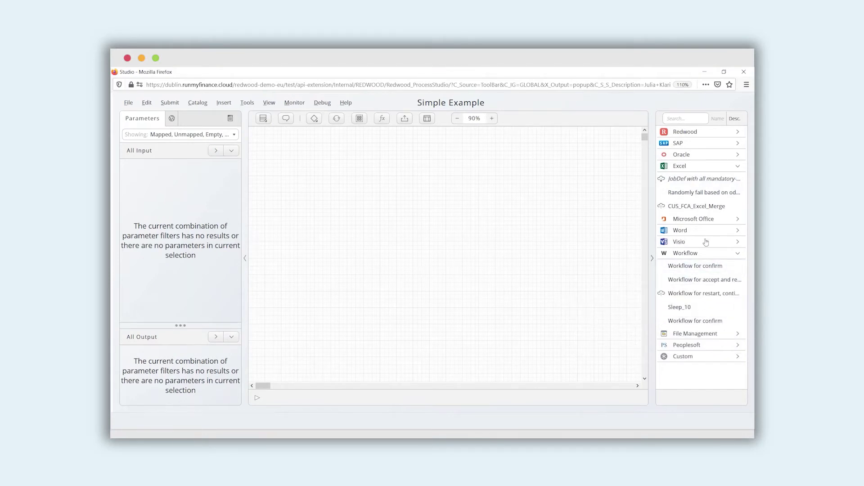
click(737, 255)
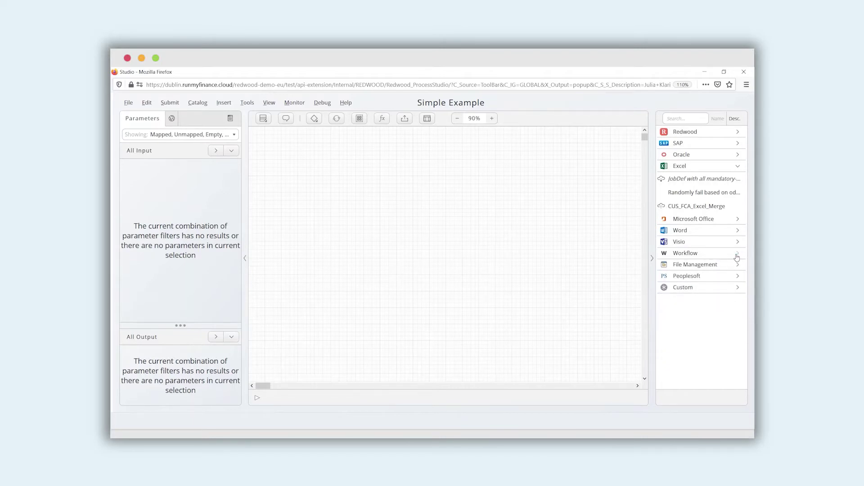
click(738, 169)
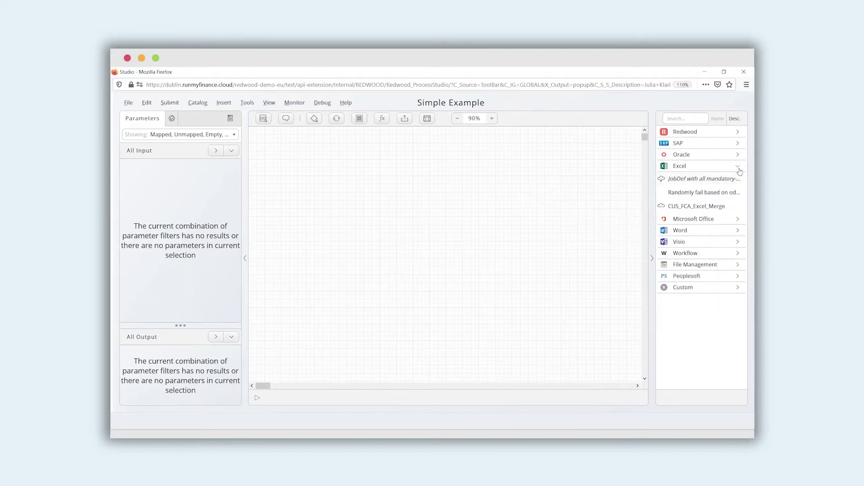
- Search the catalog for sap_abap and place CUS_FCA_SAP_Abap_RPLICO10 on the canvas with CUS_FCA_SAP_Abap_RPTQTA10 below it
click(680, 118)
text(sap_abap)
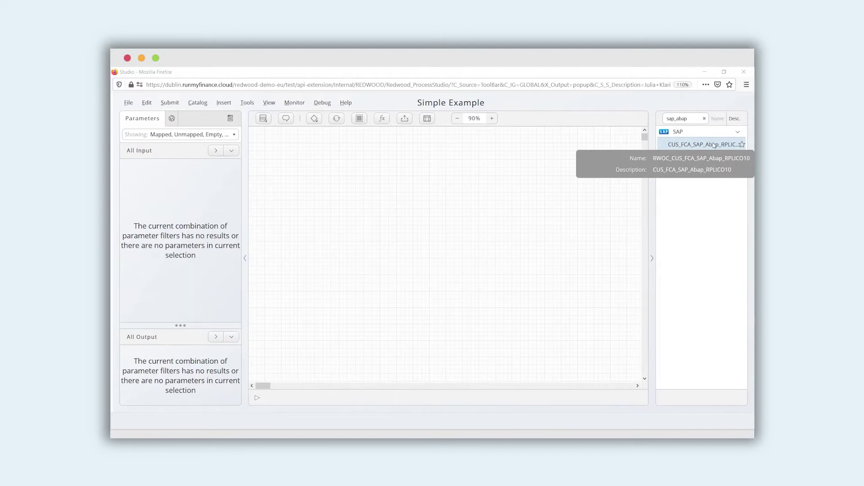
drag(714, 145, 331, 175)
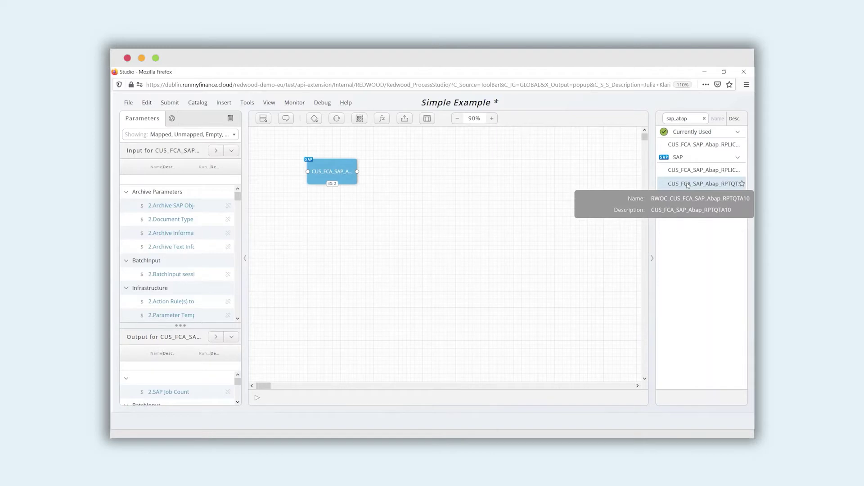
drag(687, 185, 333, 218)
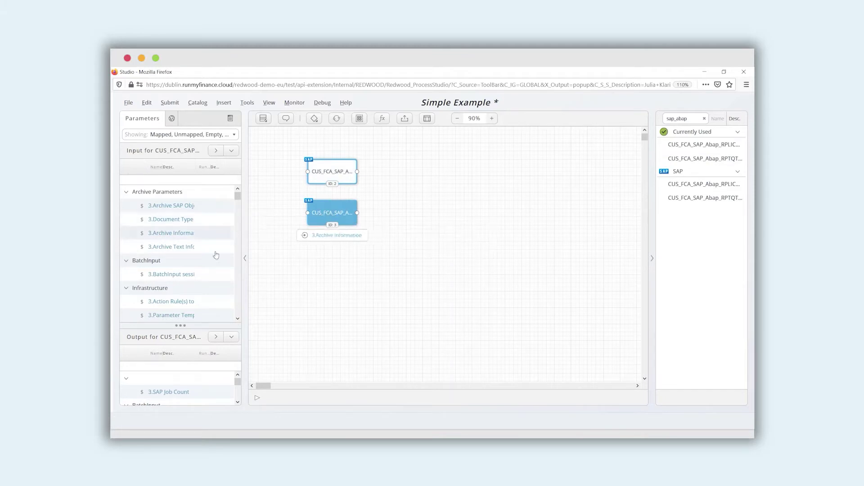
- Filter the parameters of the RPTQTA10 process by sap
mouse_move(206, 305)
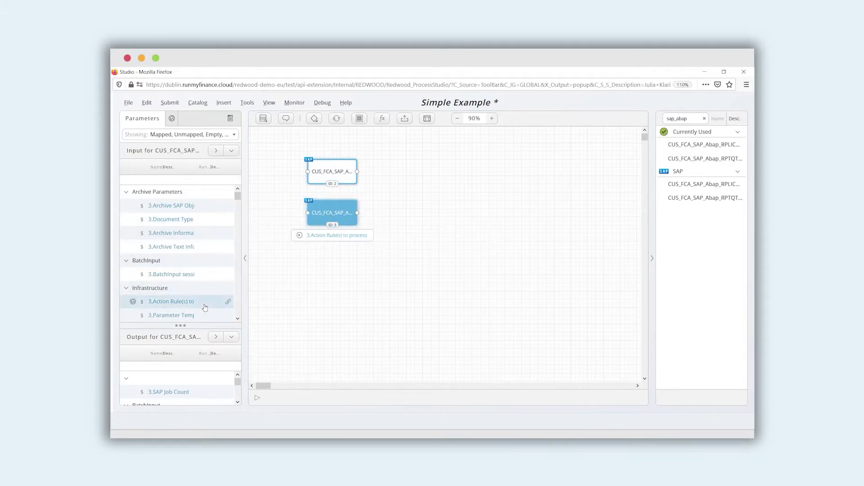
click(175, 181)
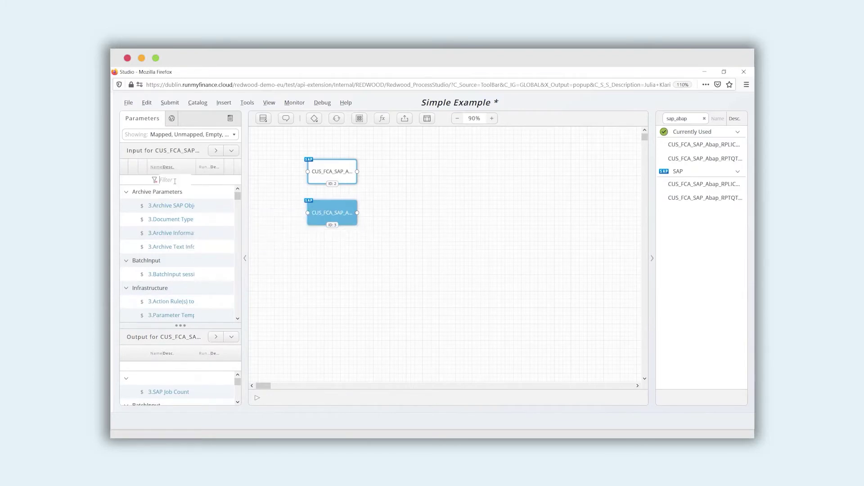
text(sap)
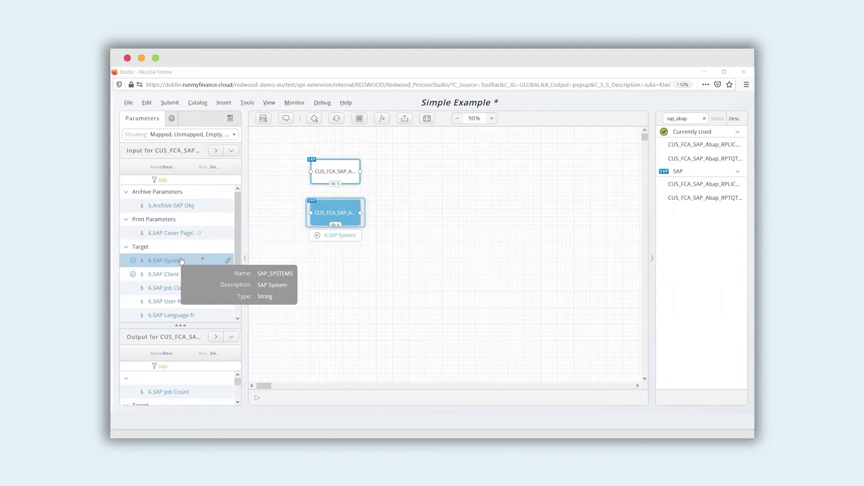
- Set the RPTQTA10 process's SAP System to REDWOOD.EP7 and SAP Client to 800, and run it to list its output files
click(209, 261)
click(213, 291)
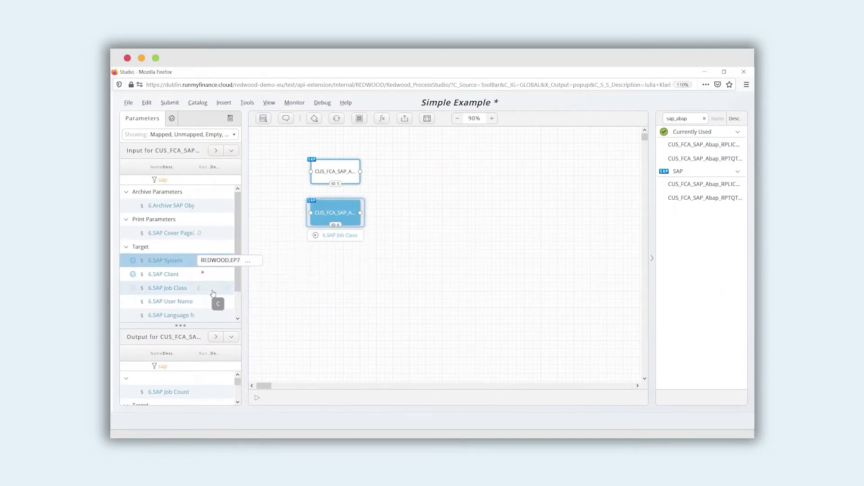
click(208, 273)
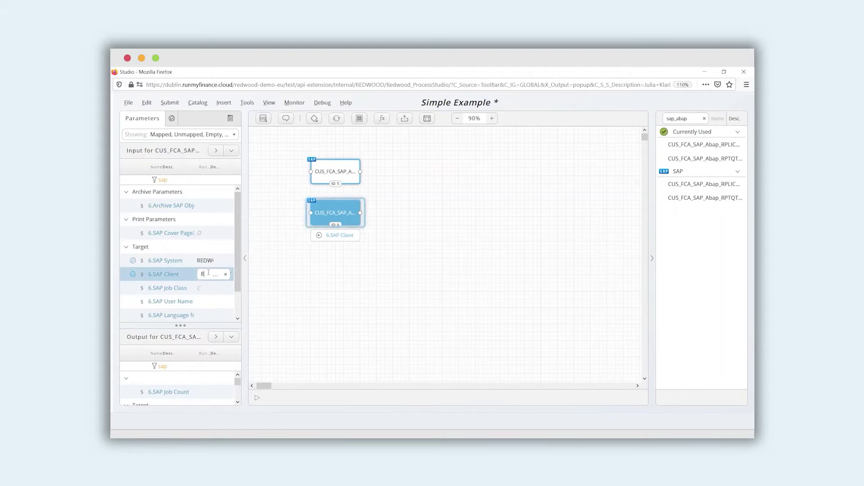
click(208, 275)
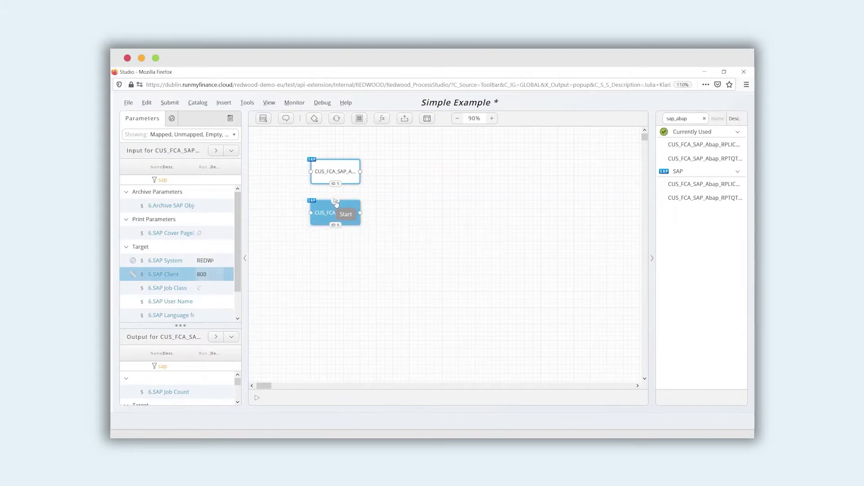
click(208, 272)
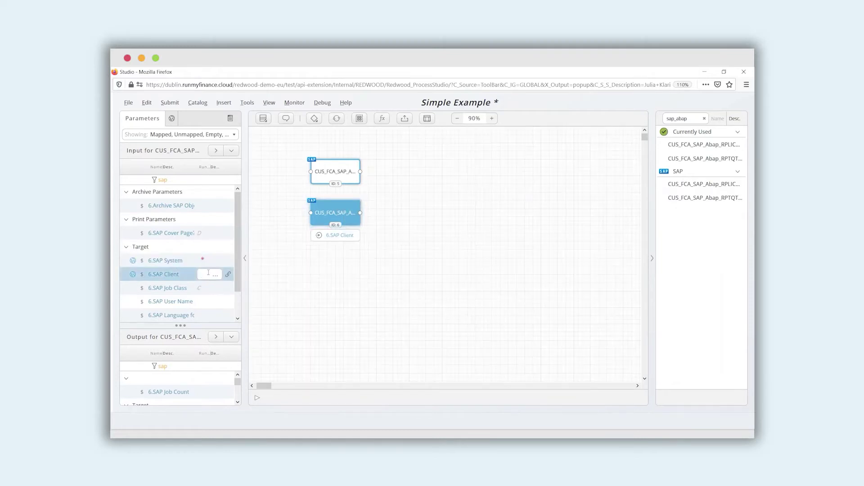
click(208, 276)
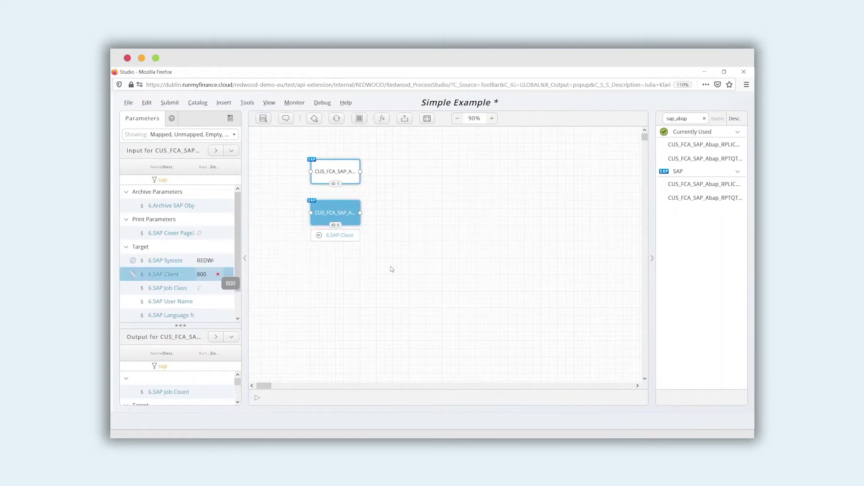
click(336, 202)
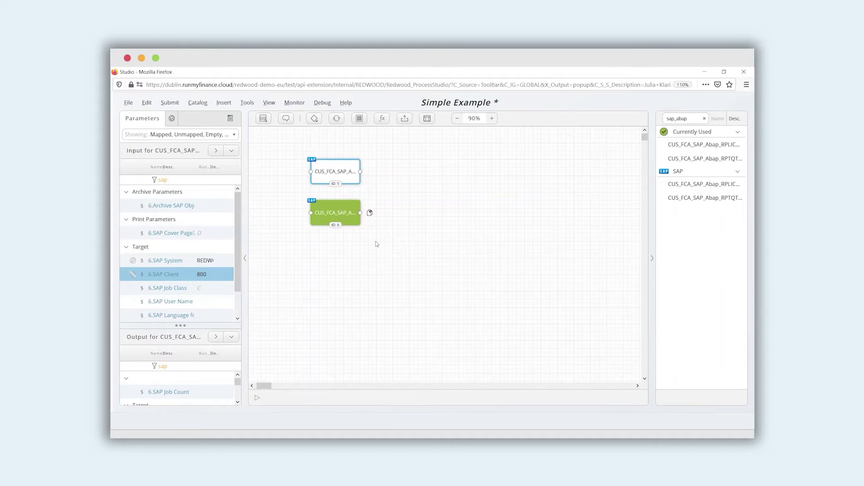
mouse_move(369, 213)
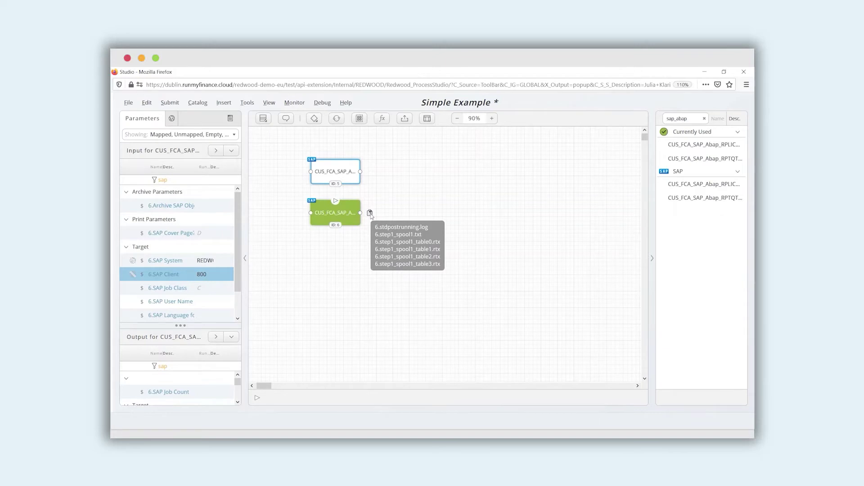
- Set the RPLICO10 process's SAP System to REDWOOD.EP7 and SAP Client to 800, and run it
click(344, 173)
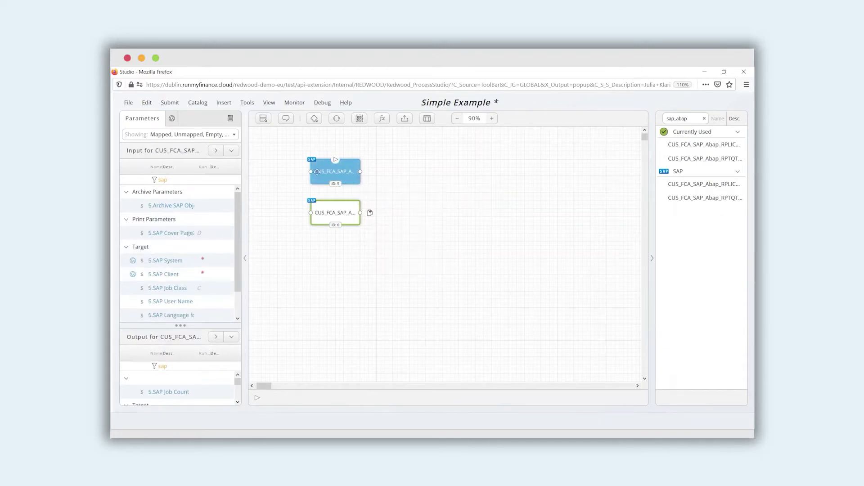
click(209, 264)
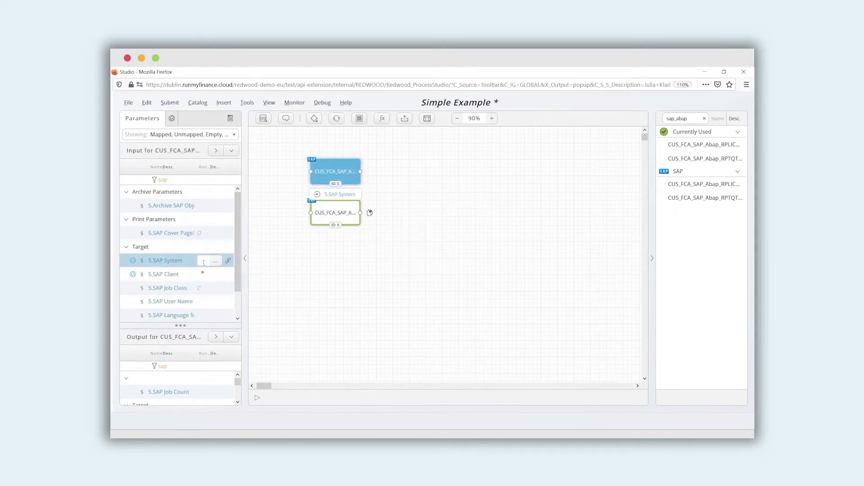
click(204, 261)
click(220, 288)
click(208, 275)
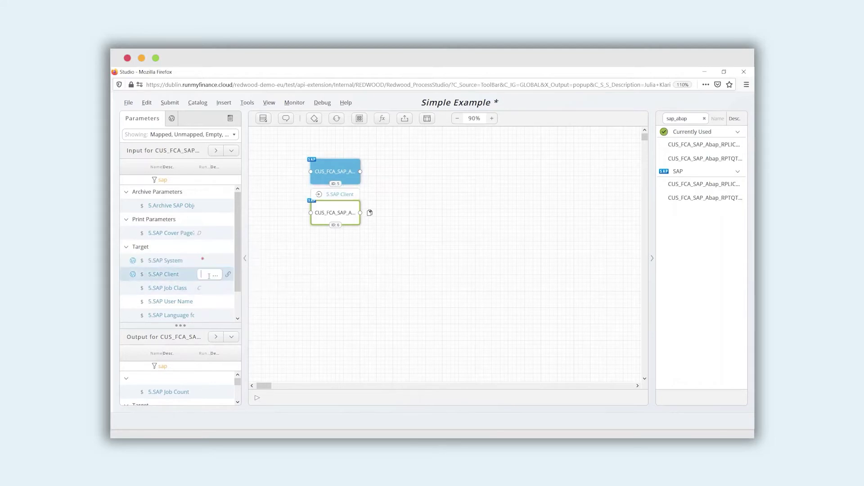
text(800)
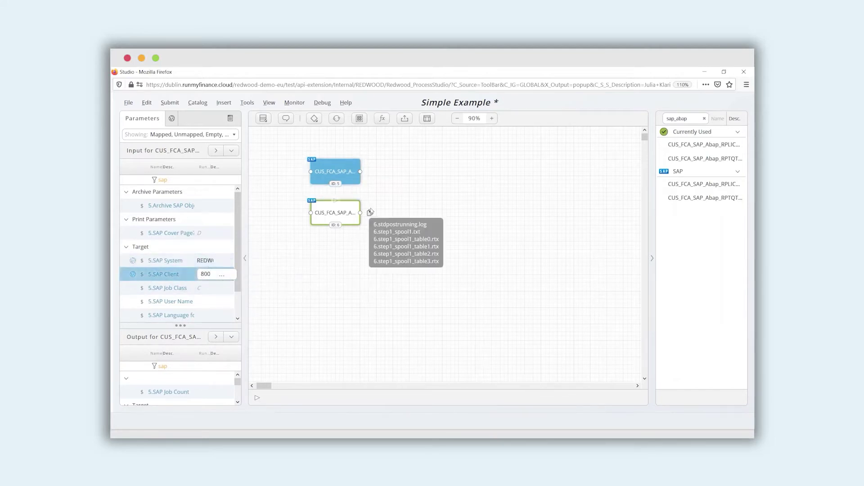
click(335, 167)
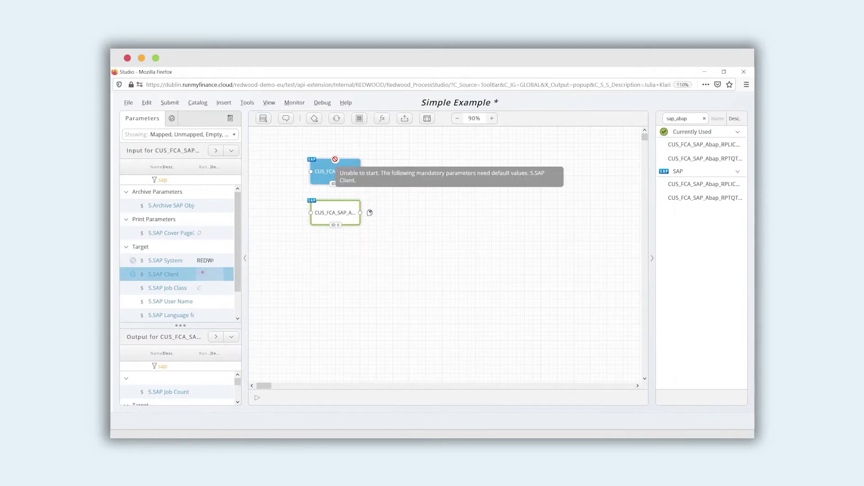
click(335, 161)
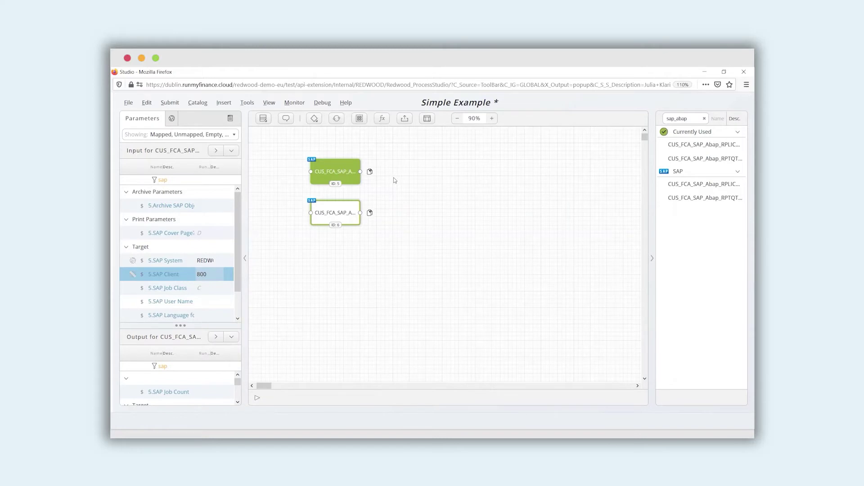
- View the RPLICO10 process's output table step1_spool1_table2.rtx in the File Viewer and close the viewer
mouse_move(370, 174)
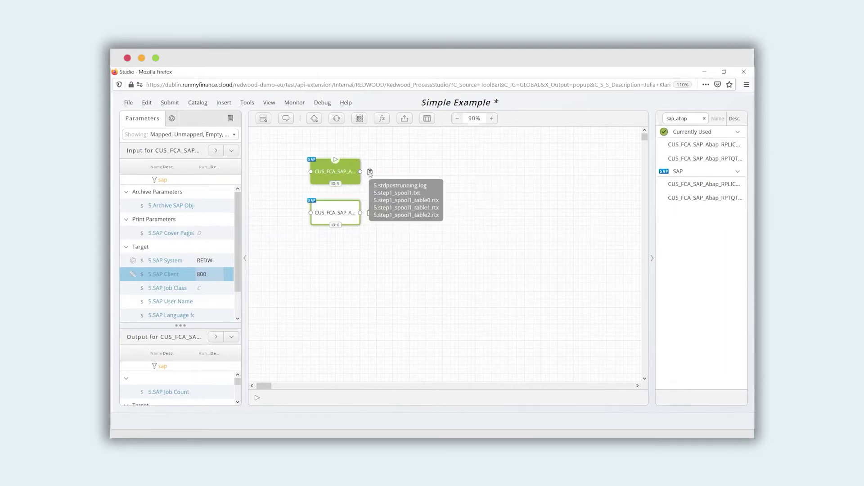
click(370, 173)
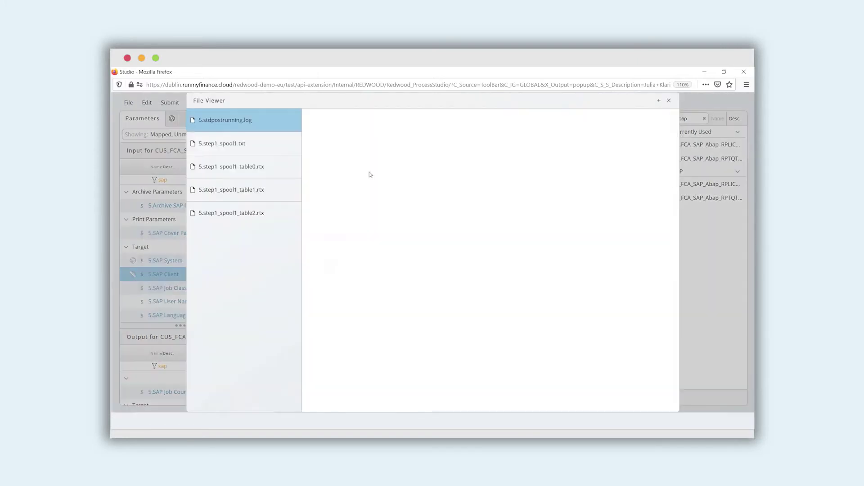
click(252, 213)
click(504, 208)
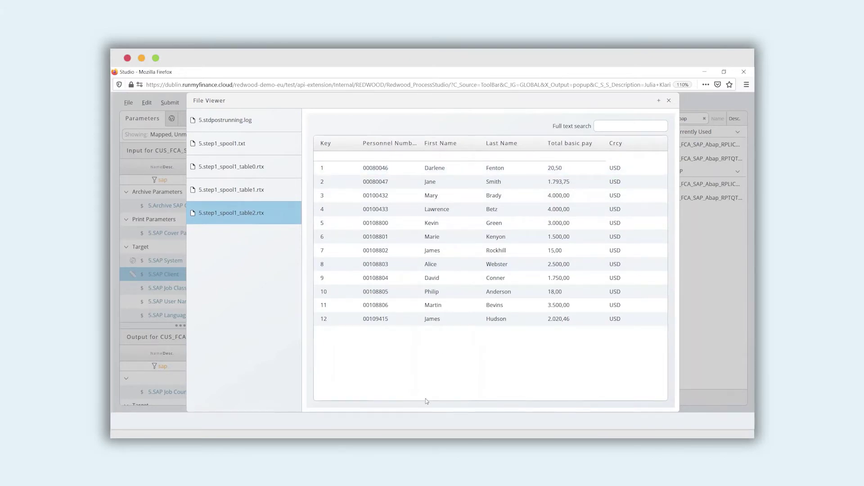
click(669, 100)
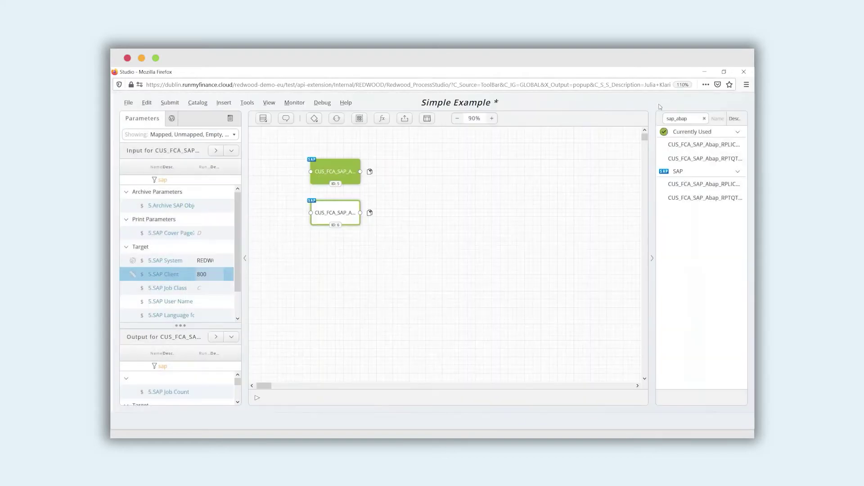
- Add a data transformation beside the two SAP processes and map 5.step1_spool1_table2.rtx from RPLICO10 to its input file reference
click(428, 118)
click(426, 235)
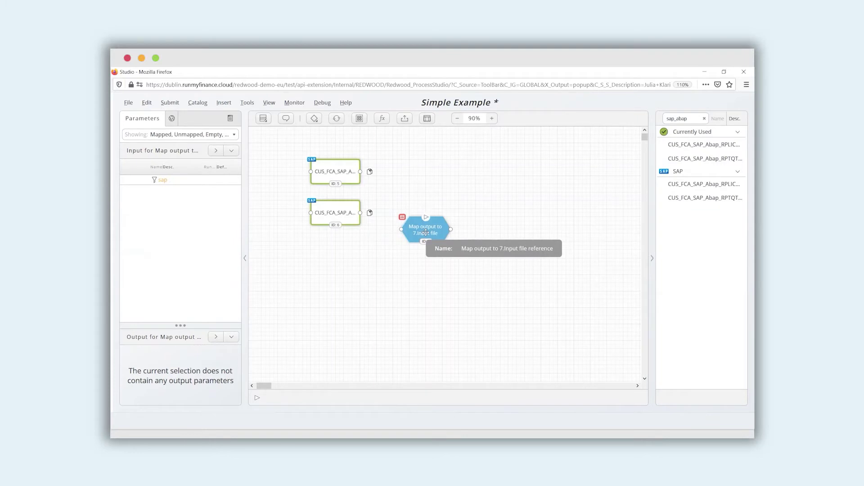
drag(401, 229, 361, 173)
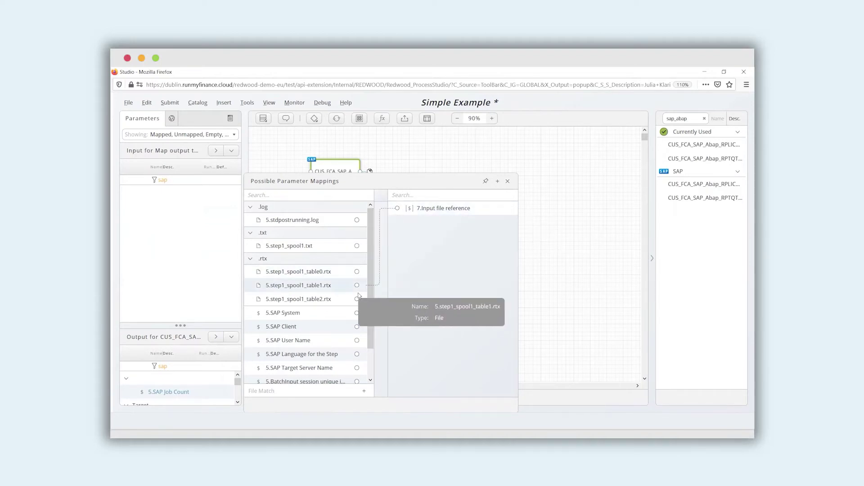
drag(365, 300, 490, 208)
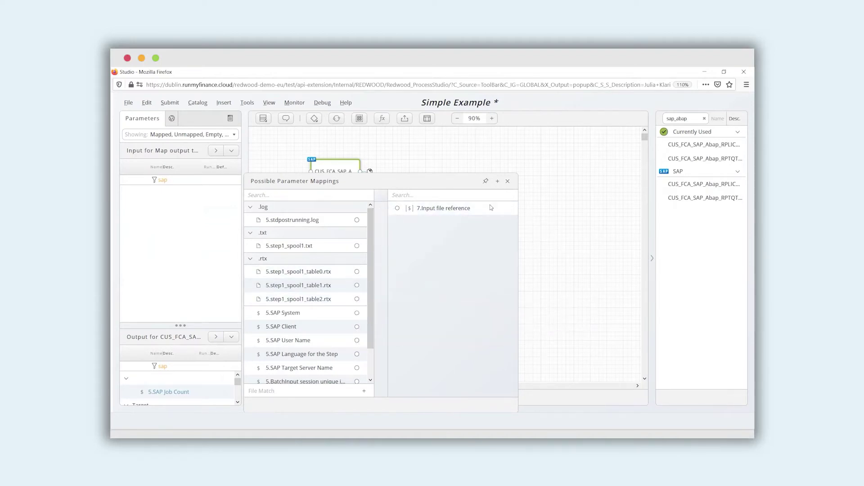
click(508, 182)
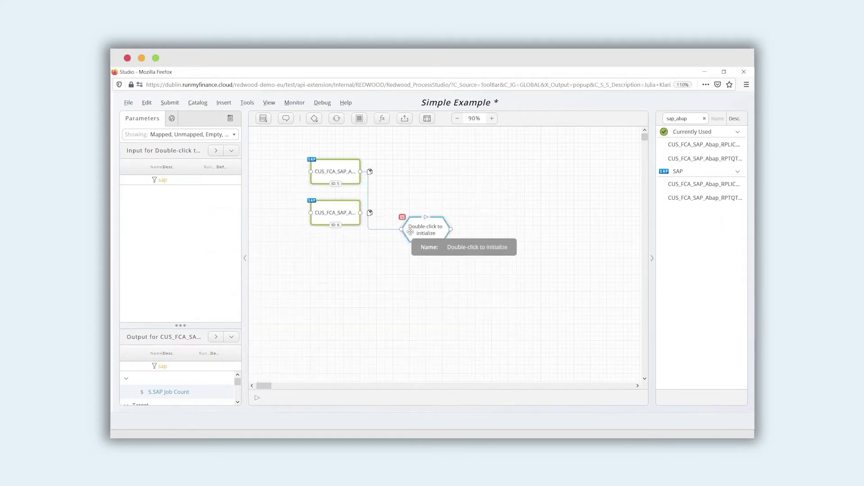
- Map 6.step1_spool1_table2.rtx from the RPTQTA10 process to the data transformation's input file reference
click(361, 215)
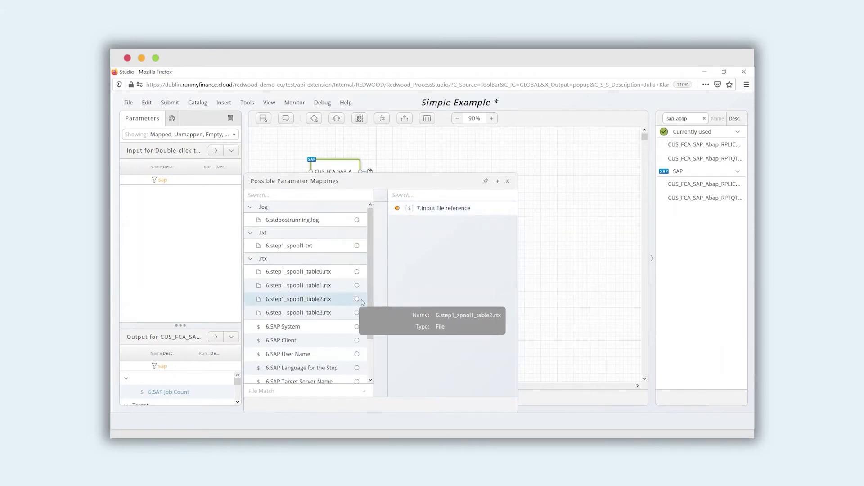
click(346, 300)
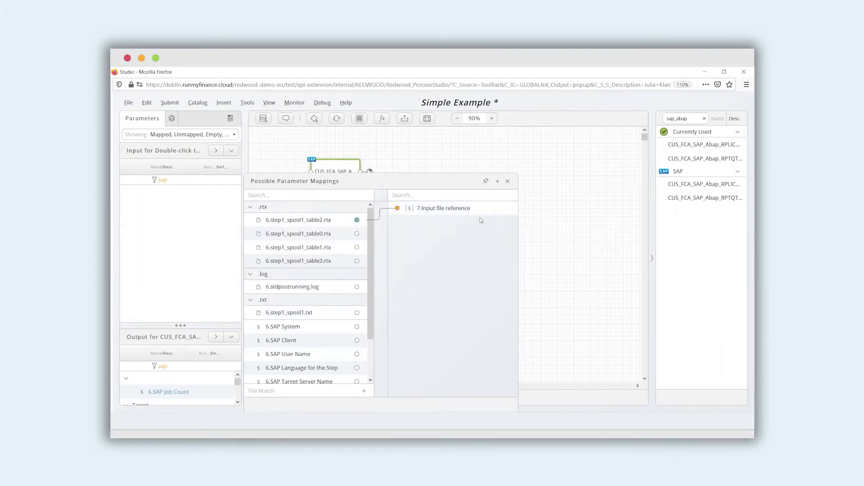
click(508, 182)
- Initialize the data transformation as Demo_Simple_Example Data Transformation Definition, view input table b and dismiss the data set error message
click(419, 225)
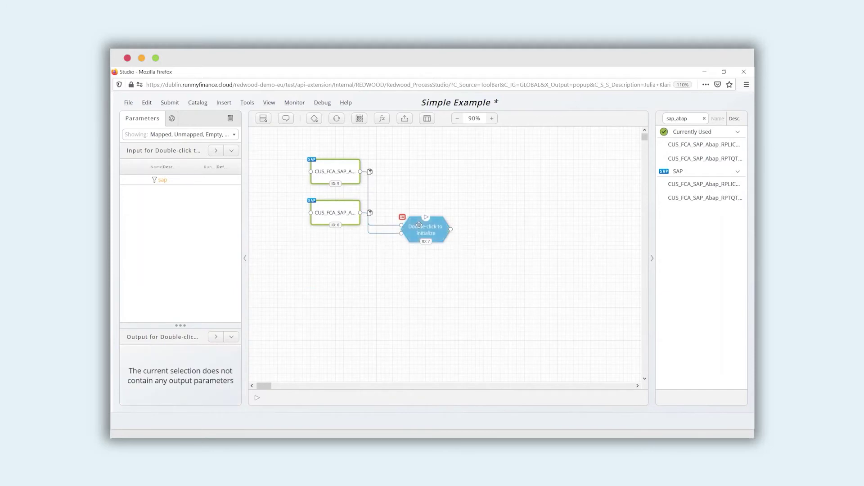
double_click(419, 225)
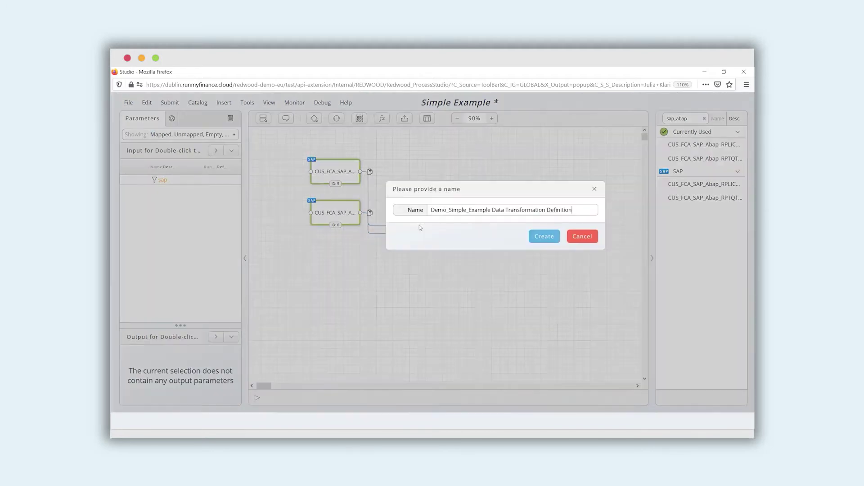
click(548, 240)
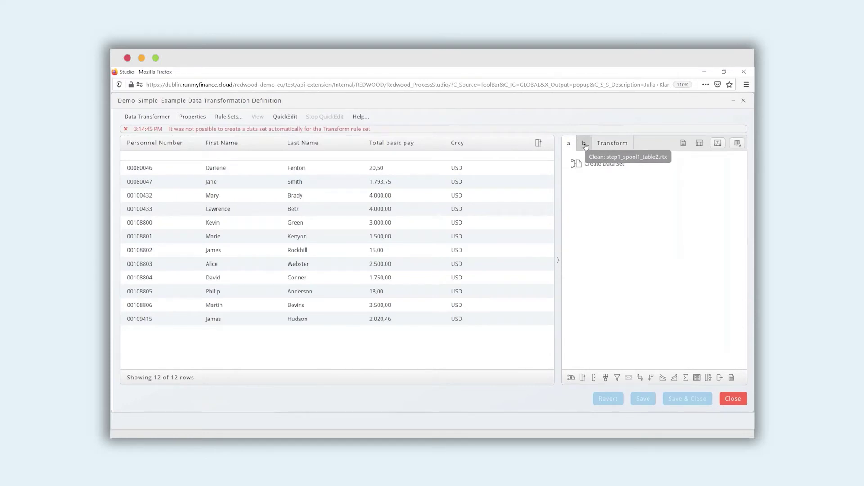
click(584, 144)
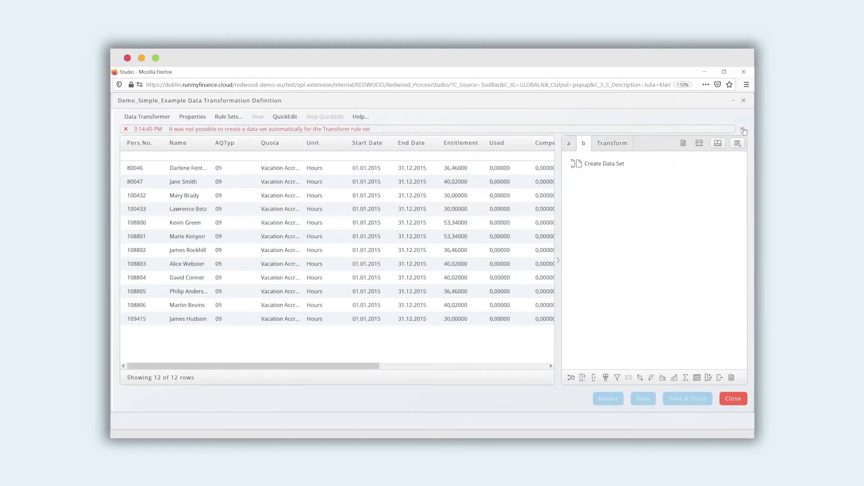
click(743, 129)
- Convert the Personnel Number column in rule set a to type Number with format 1.234.567,89 (-)
right_click(148, 132)
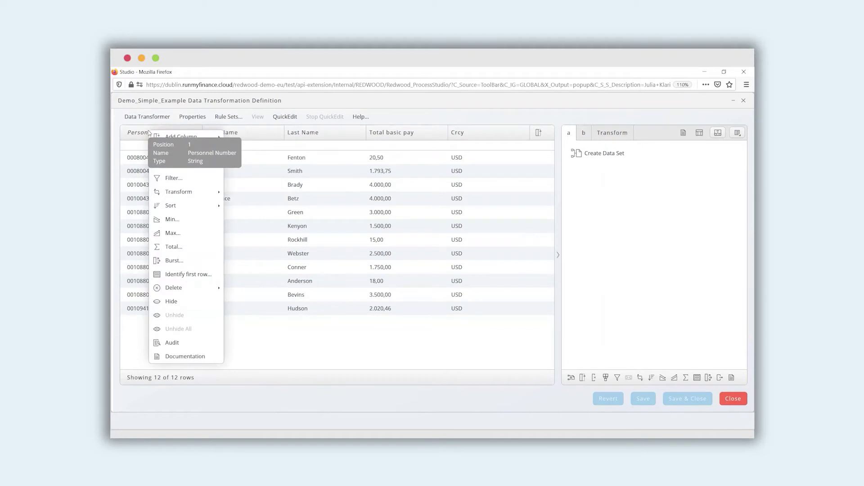
click(181, 151)
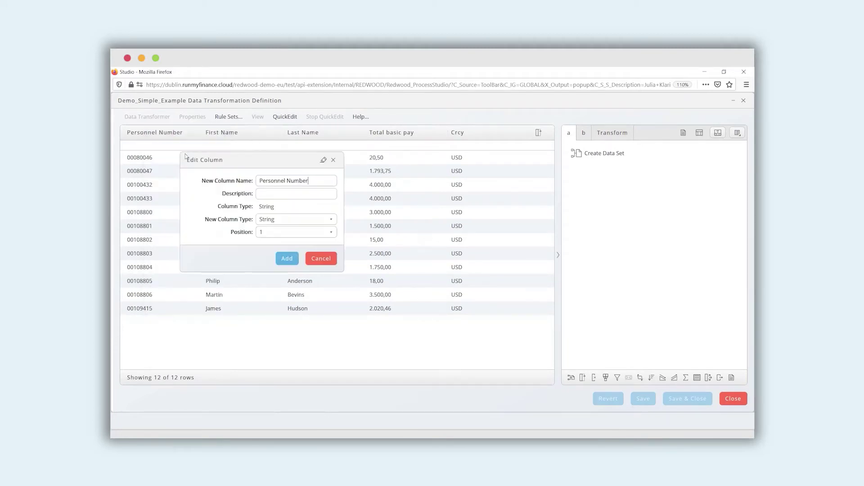
click(286, 219)
click(279, 250)
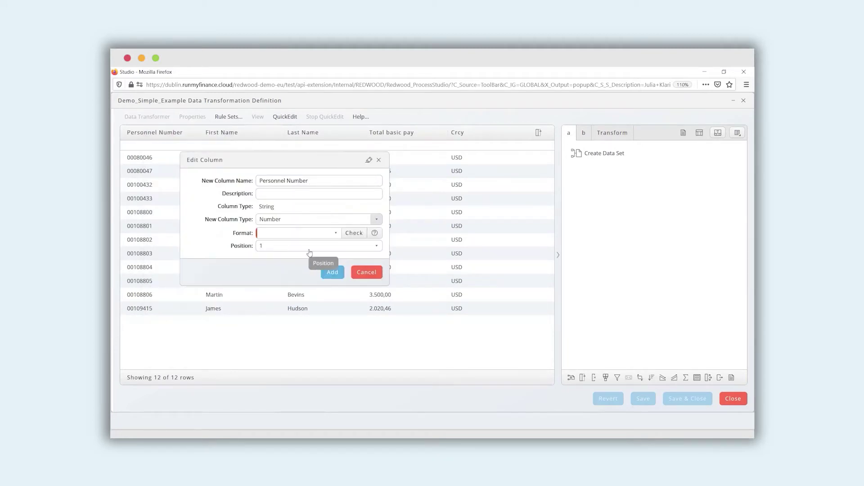
click(281, 233)
click(283, 246)
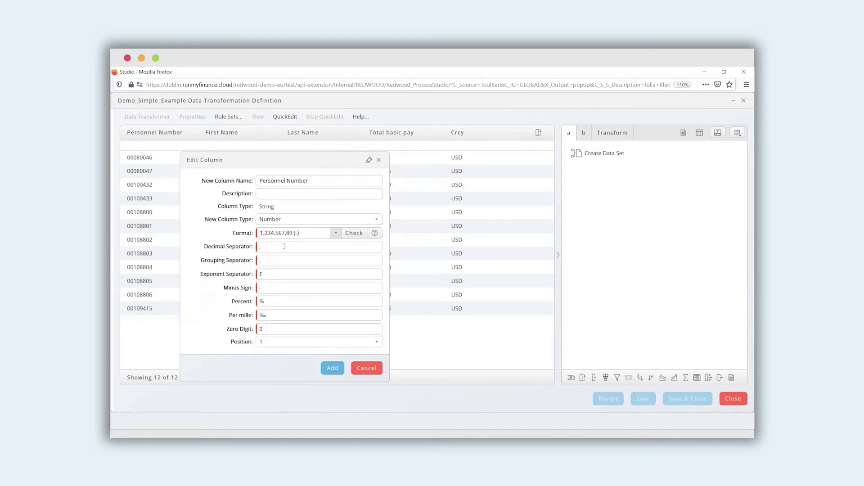
click(333, 369)
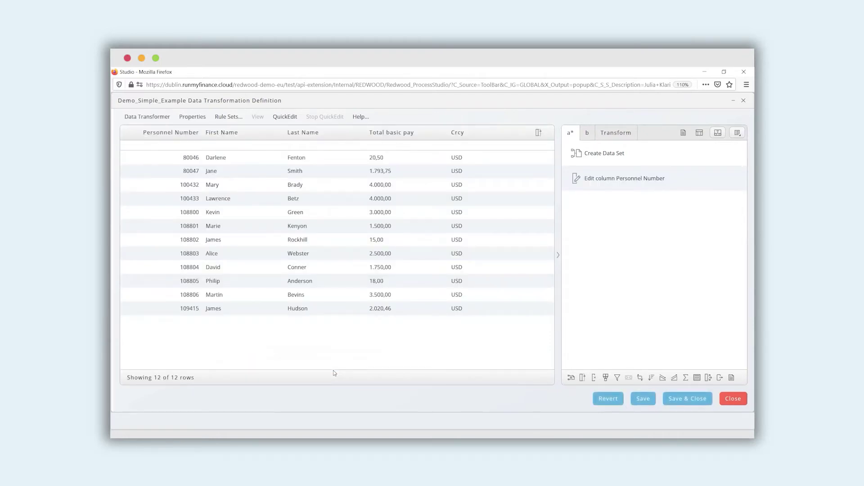
- Convert the Pers.No. column in rule set b to type Number with format 1.234.567,89 (-)
click(587, 132)
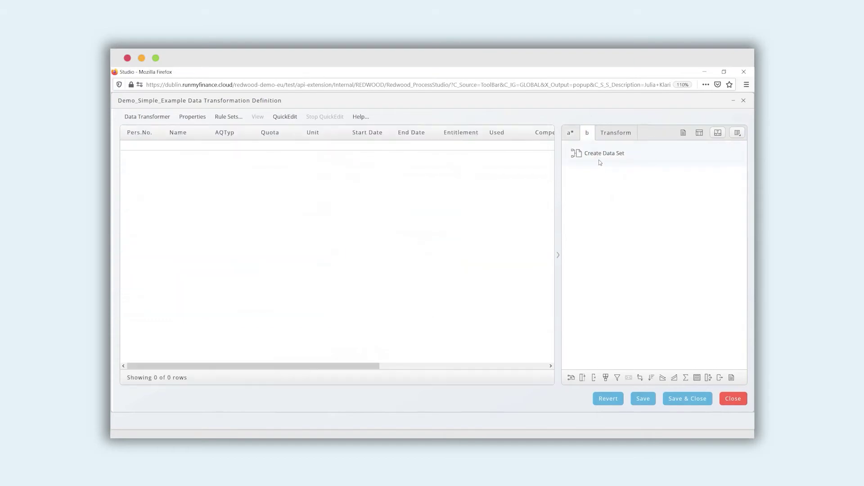
right_click(133, 137)
click(175, 158)
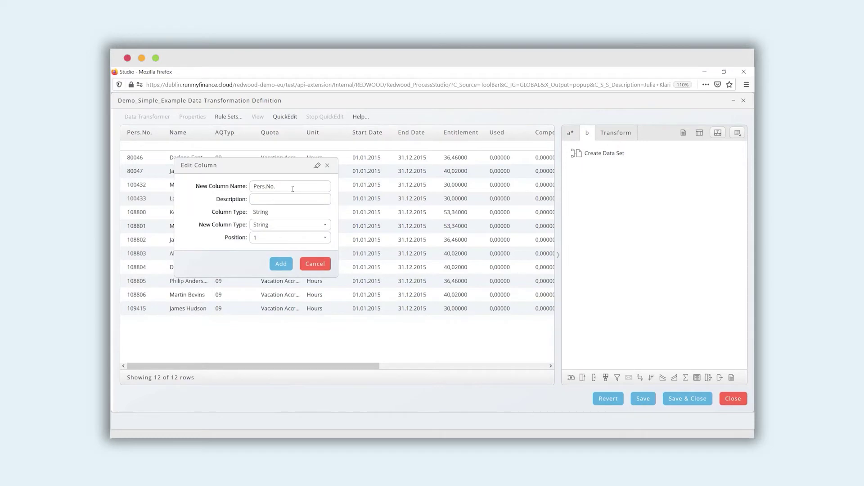
click(277, 225)
click(270, 251)
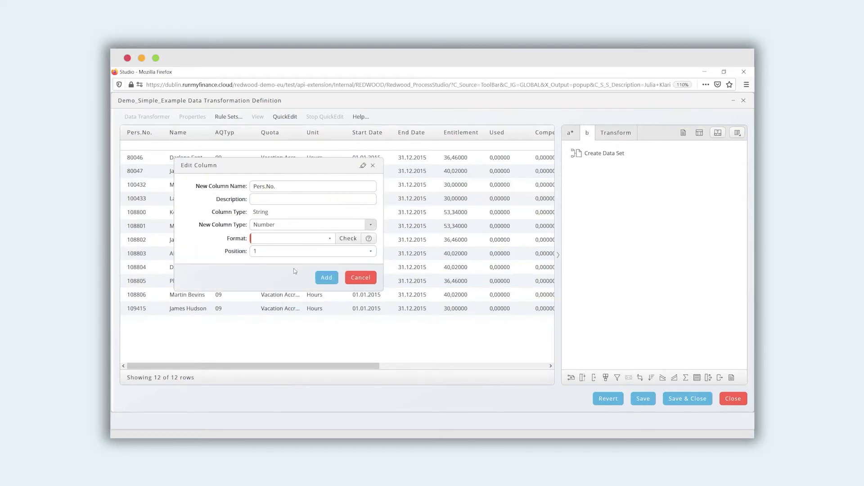
click(305, 240)
click(278, 251)
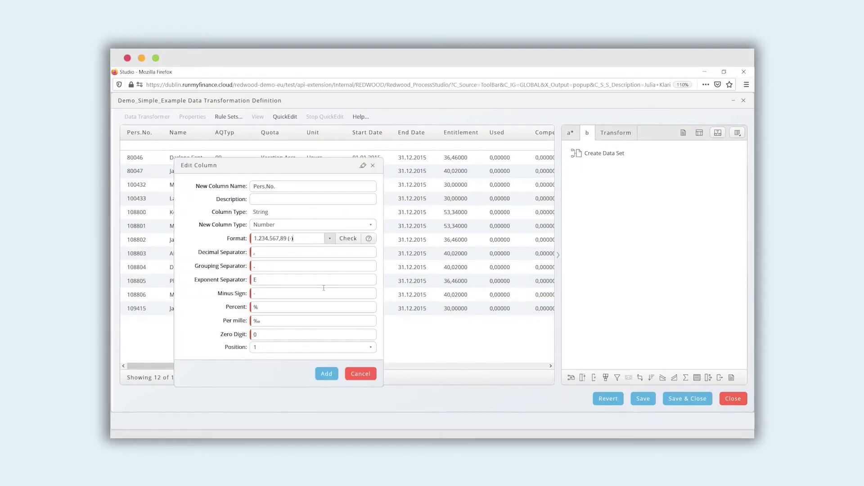
click(326, 374)
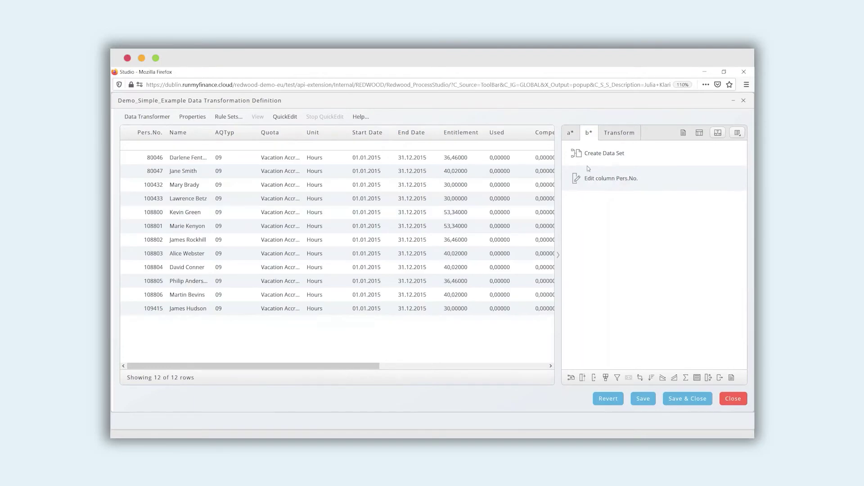
- In the Transform rule set, create a data set combining a.result and b.result with a lossless merge
click(618, 132)
click(703, 253)
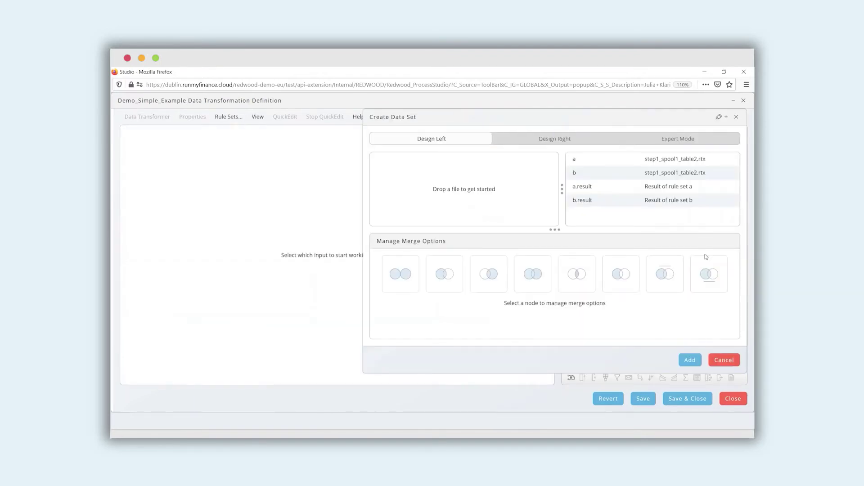
drag(612, 188, 456, 192)
drag(589, 206, 494, 190)
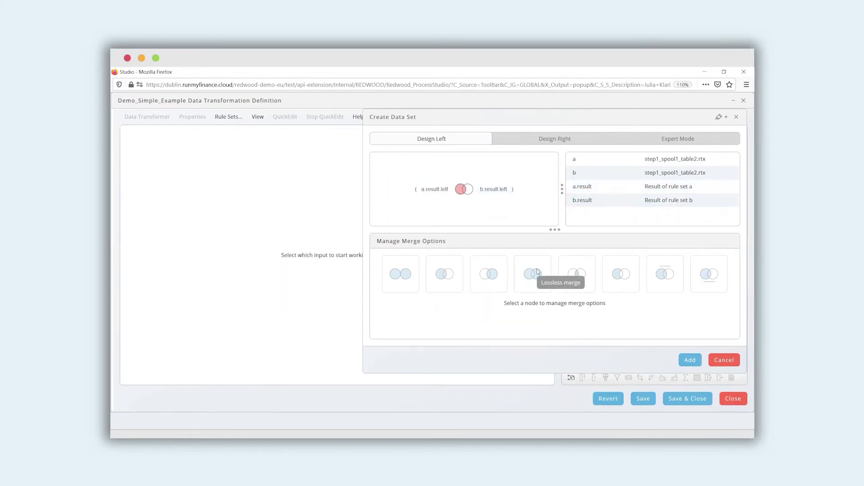
click(538, 272)
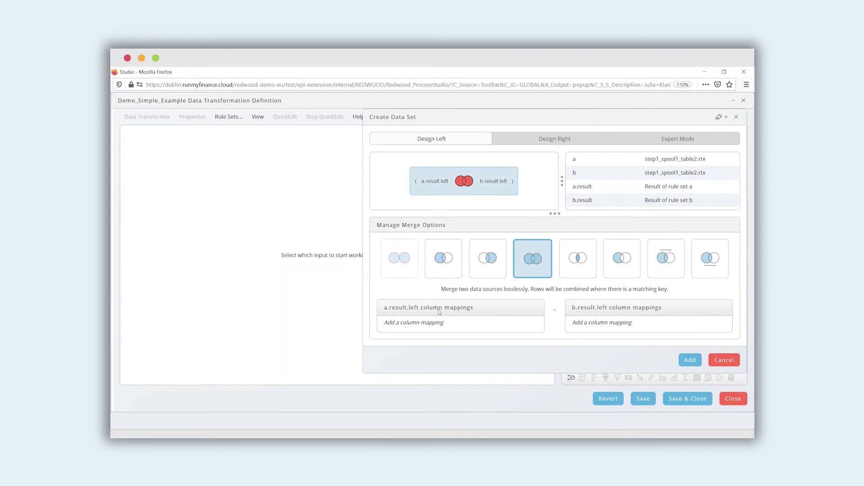
- Match the merge key Personnel Number in a.result to Pers.No. in b.result and add the data set
click(432, 324)
click(432, 325)
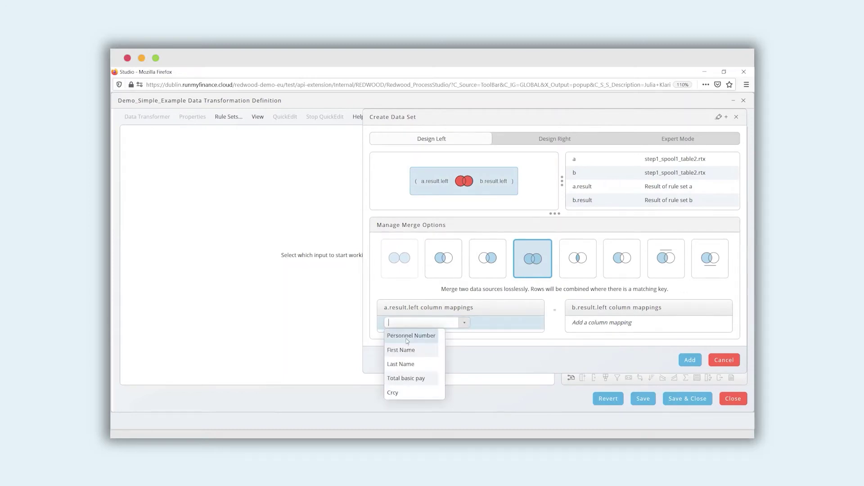
click(406, 338)
click(605, 325)
click(605, 323)
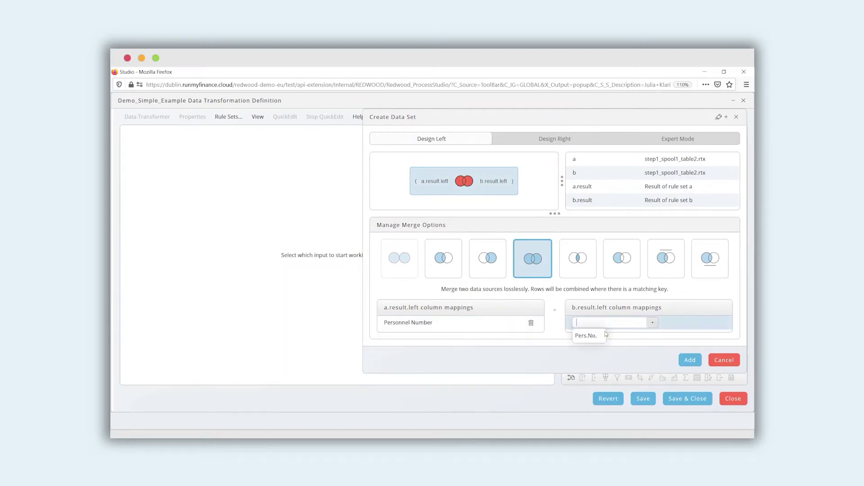
click(586, 336)
click(689, 362)
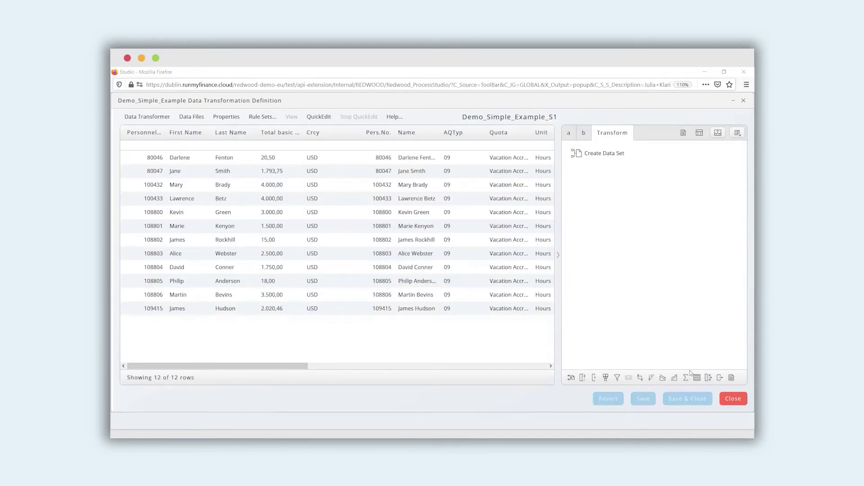
- Review the merged table's columns and the rules in rule sets a, b and Transform
mouse_move(235, 367)
mouse_down()
mouse_move(328, 367)
mouse_move(224, 368)
mouse_up()
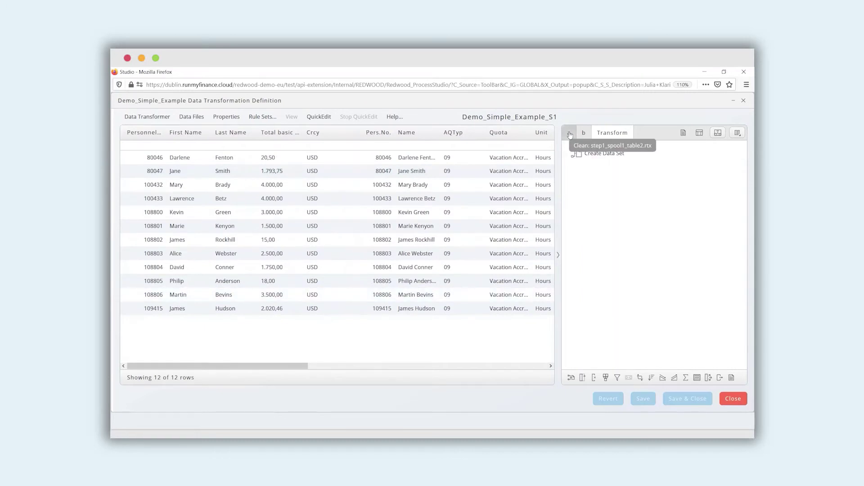
click(587, 153)
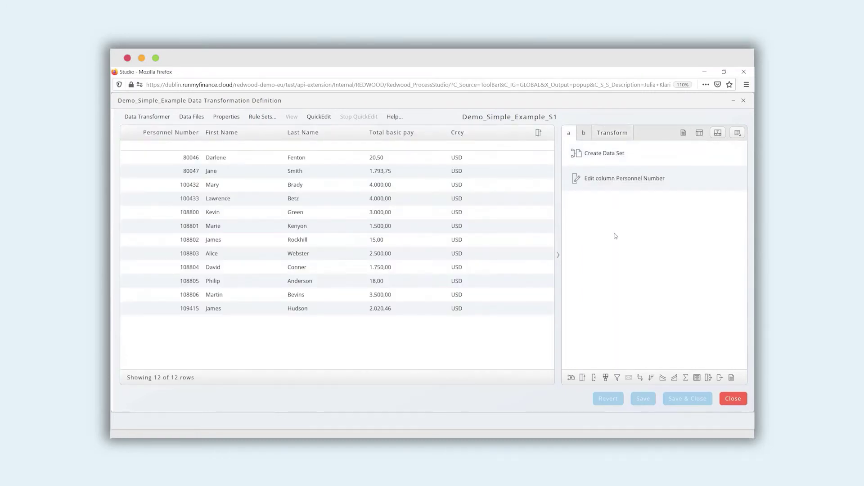
click(597, 150)
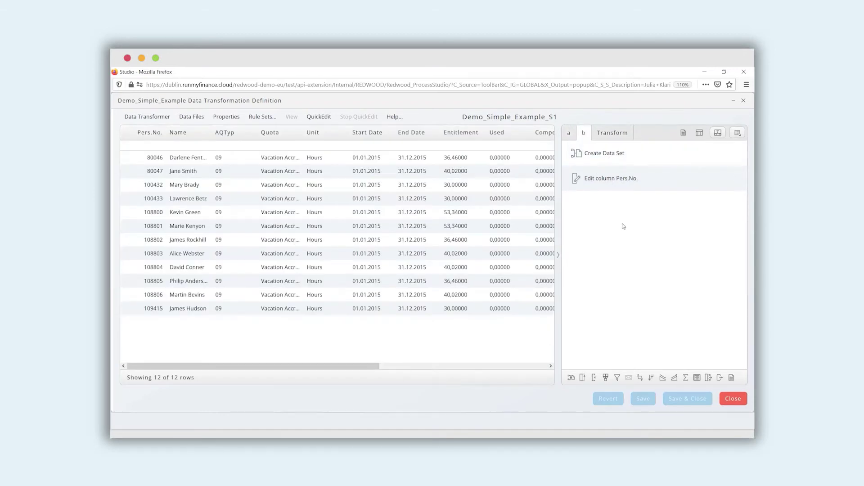
click(613, 133)
mouse_move(300, 367)
mouse_down()
mouse_move(552, 374)
mouse_move(313, 368)
mouse_up()
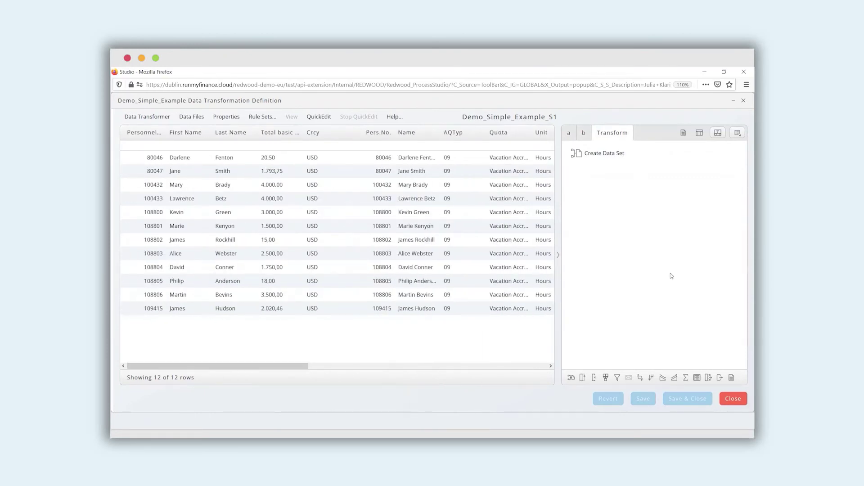
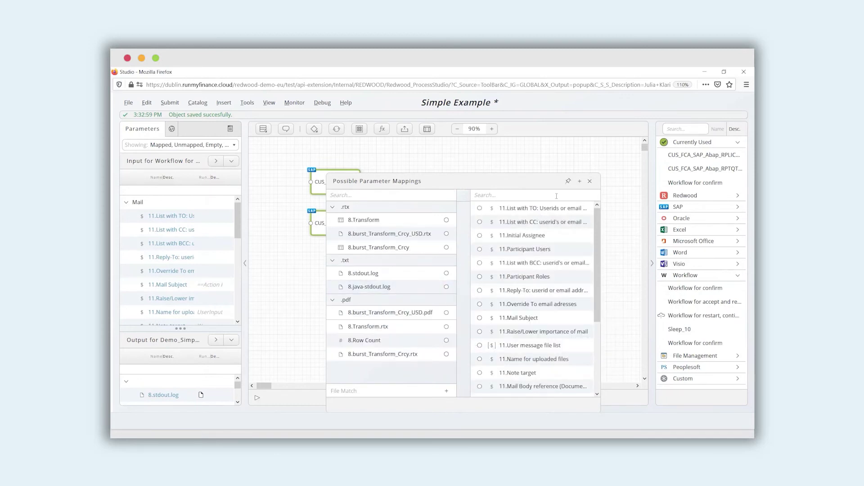
- Close the parameter mappings and enter the recipient's user ID in the confirm workflow's TO list
click(589, 181)
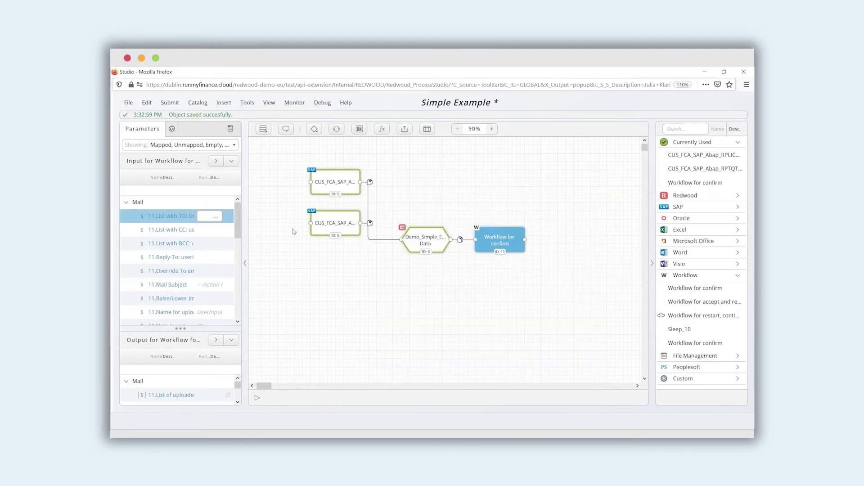
click(208, 216)
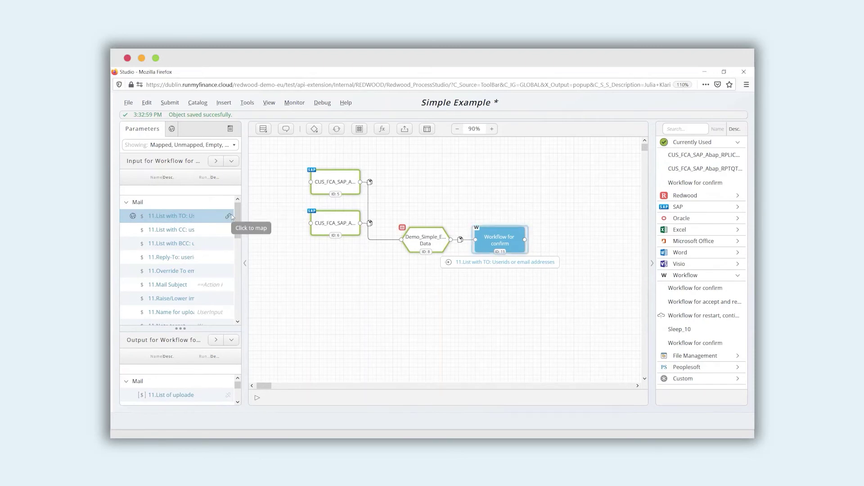
click(229, 217)
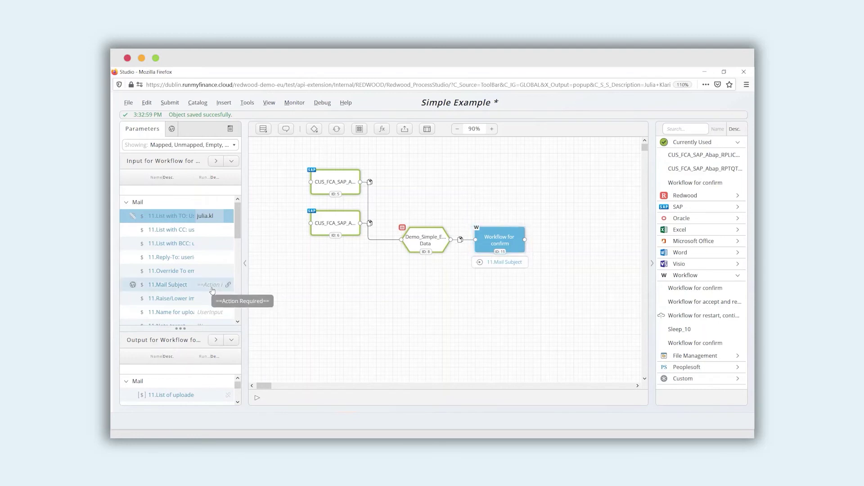
- Set the confirm workflow's Mail Subject to "Please review the data"
scroll(212, 291, down, 3)
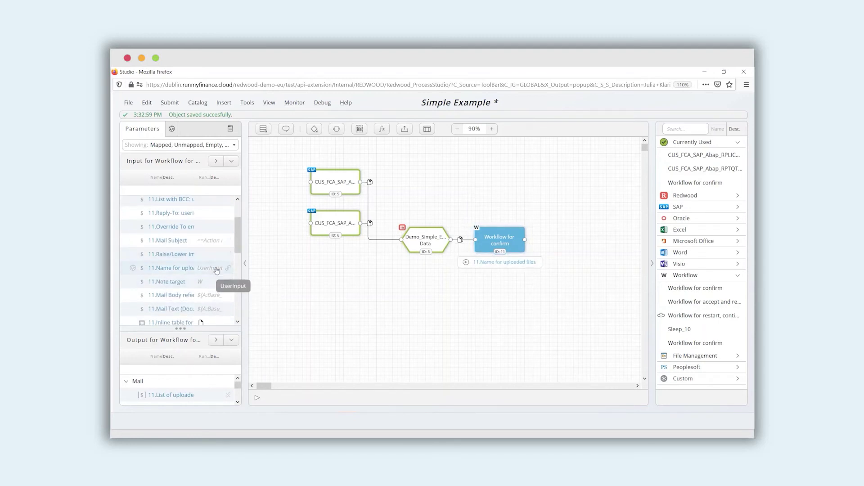
click(216, 241)
text(Please review the data)
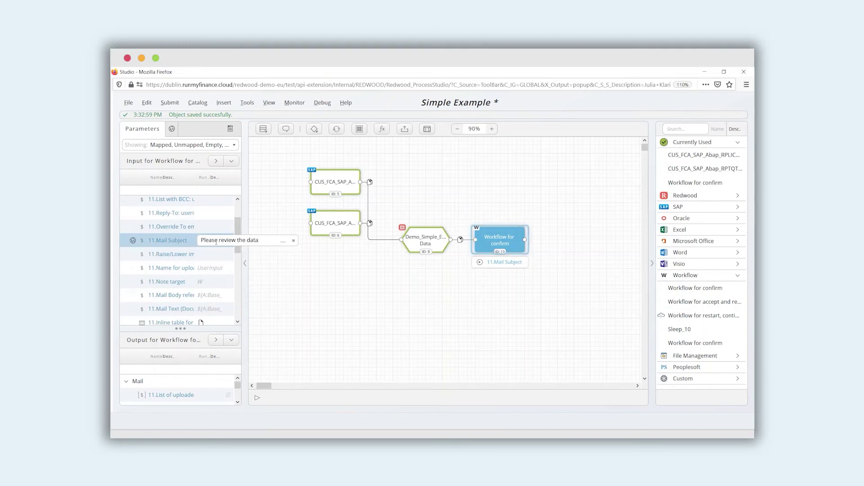
key(Return)
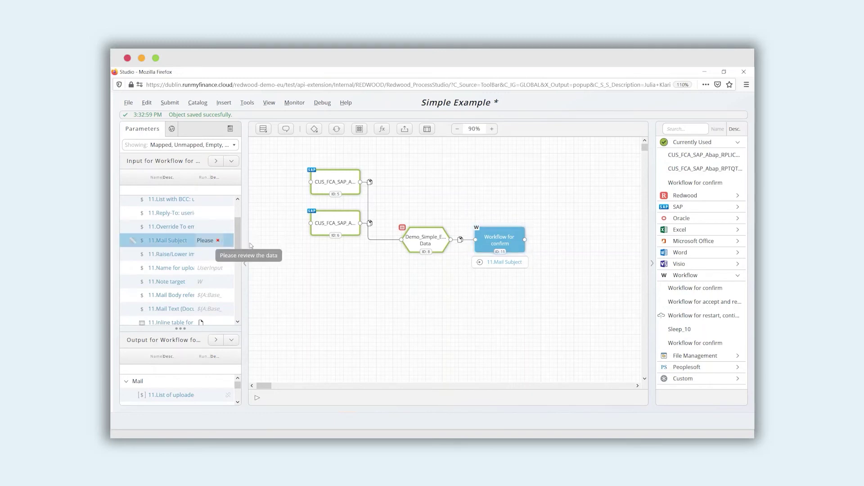
click(367, 293)
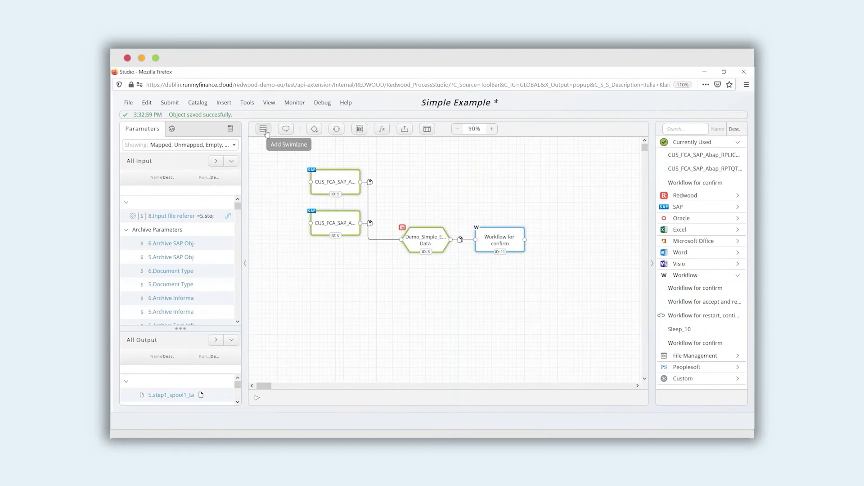
- Add a swimlane labelled "Run SAP salary report" and move the RPLICO10 process into it
click(263, 128)
click(265, 198)
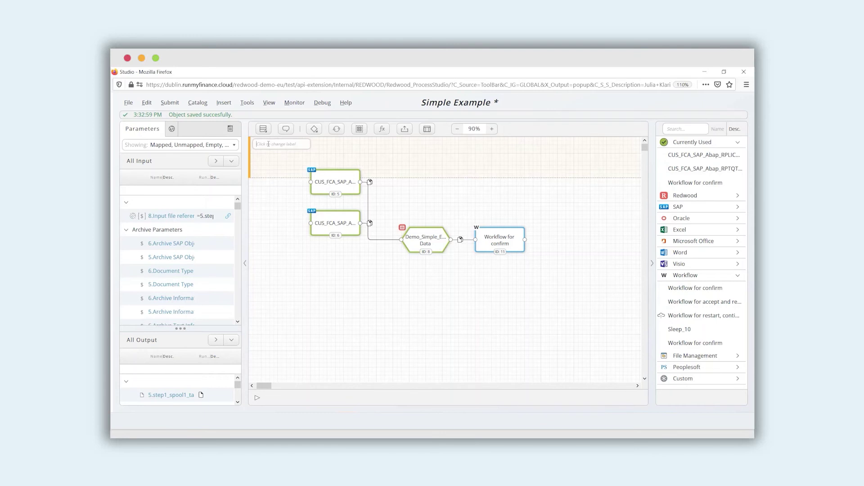
text(Run SAP salary report)
click(322, 177)
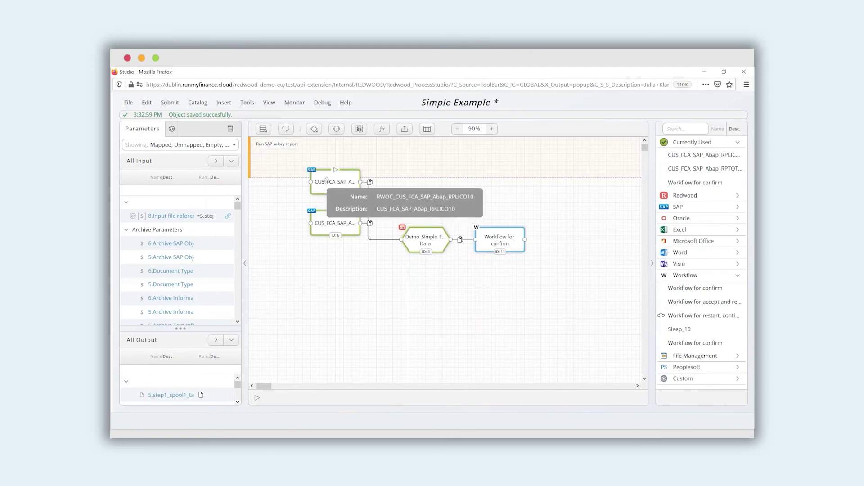
drag(325, 177, 325, 152)
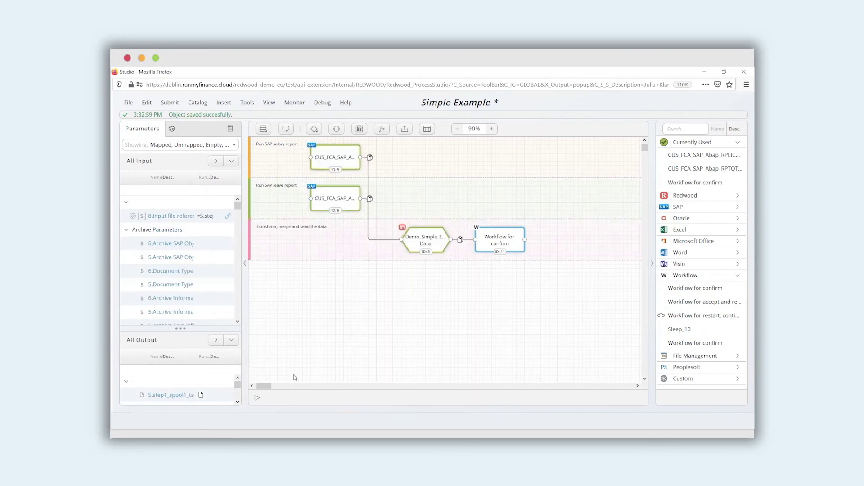
- Run the Simple Example process and check the two SAP report steps in their swimlanes
click(257, 398)
mouse_move(466, 227)
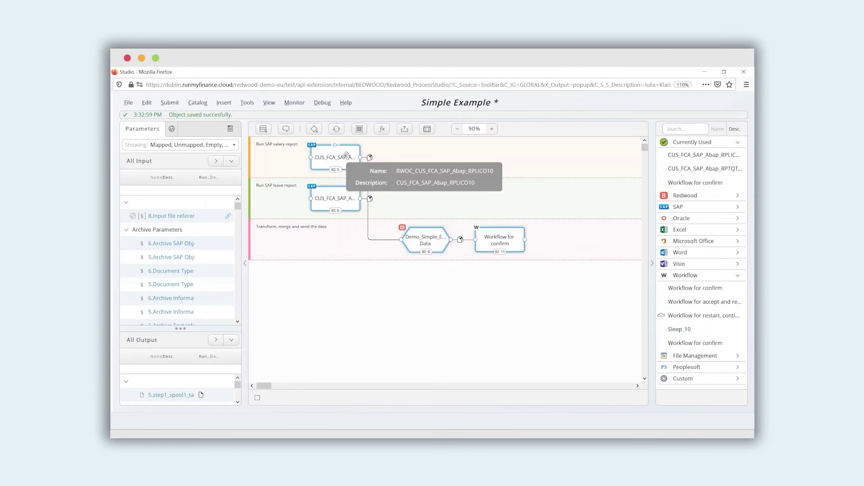
mouse_move(370, 199)
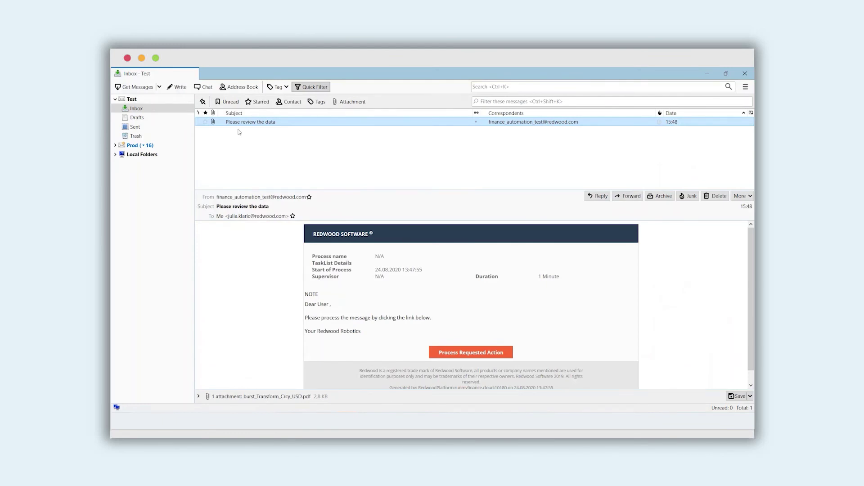
- Open the attachment burst_Transform_Crcy_USD.pdf from the "Please review the data" e-mail for review
click(199, 396)
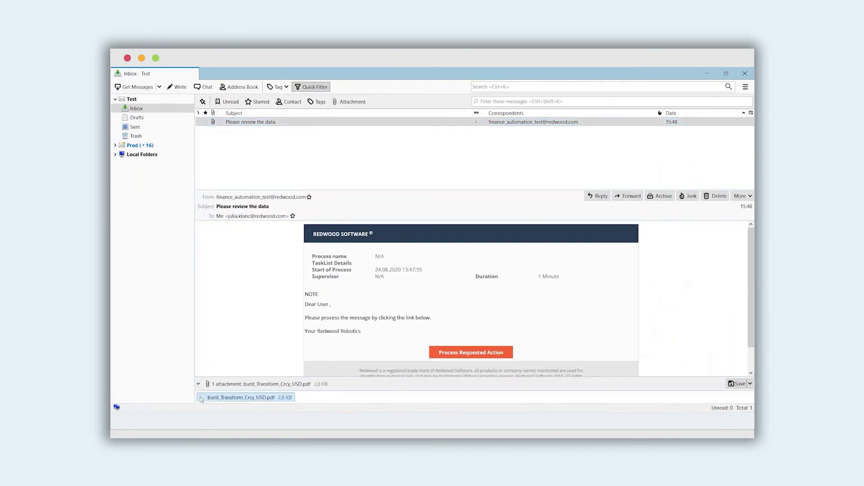
double_click(236, 397)
click(361, 256)
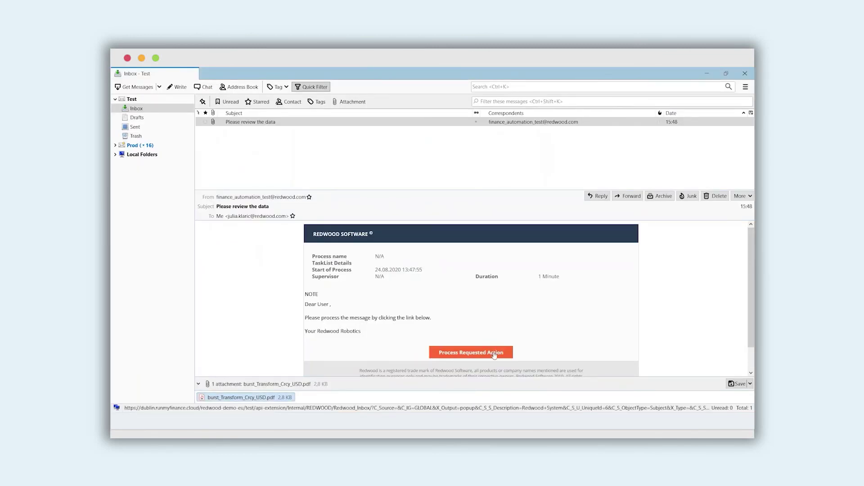
- Open the requested action from the review e-mail and reply "Confirm" to the "Please review the data" message without a comment
click(495, 353)
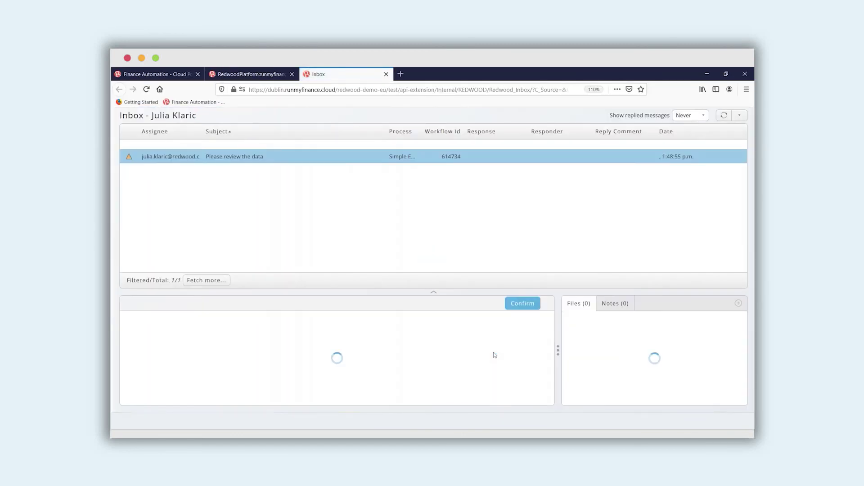
mouse_move(600, 329)
click(518, 306)
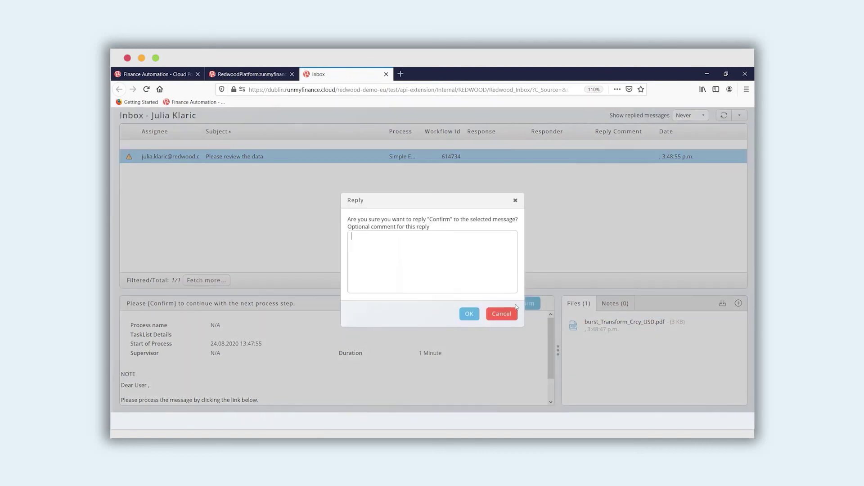
click(468, 314)
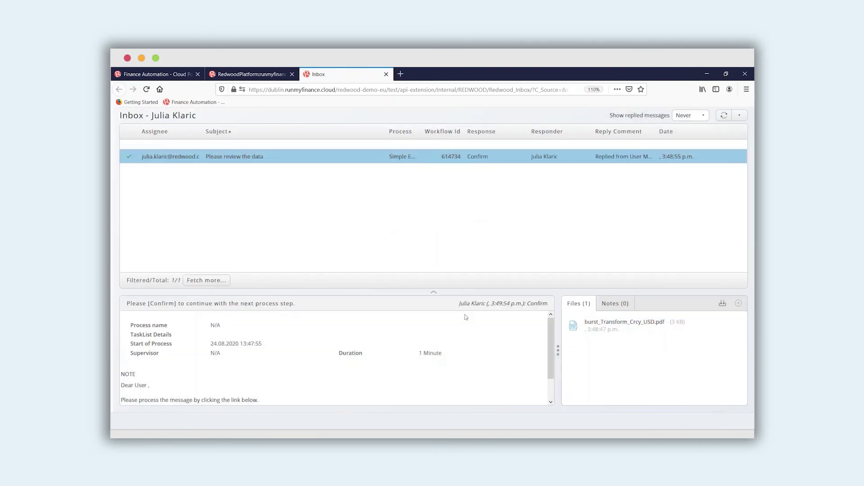